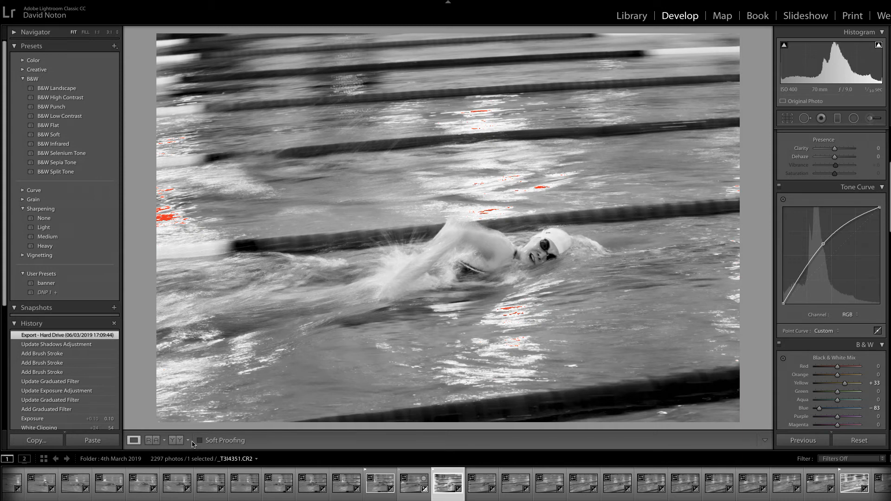
Compare the black-and-white swimmer photo with its original side by side, and return to the single-image view
left_click(176, 441)
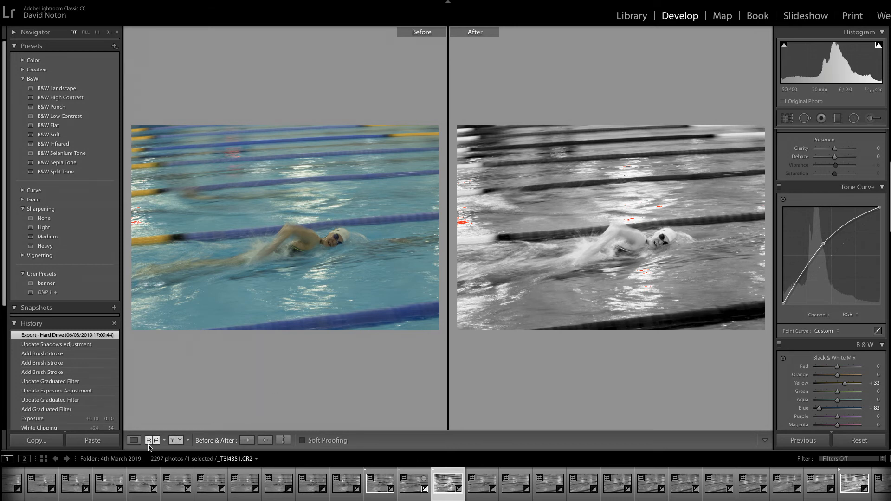
left_click(133, 441)
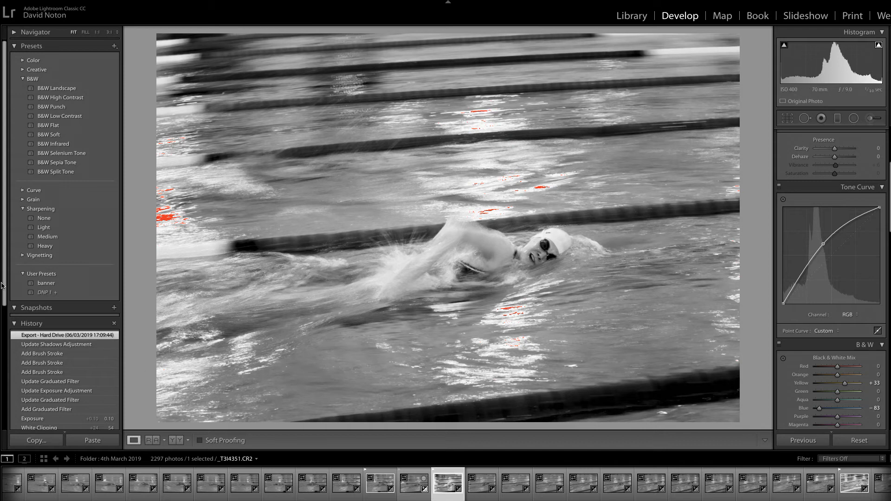
Revert the swimmer photo to its Import/DNP 1 history state and convert it to black and white
left_click_drag(5, 293, 4, 417)
left_click(54, 407)
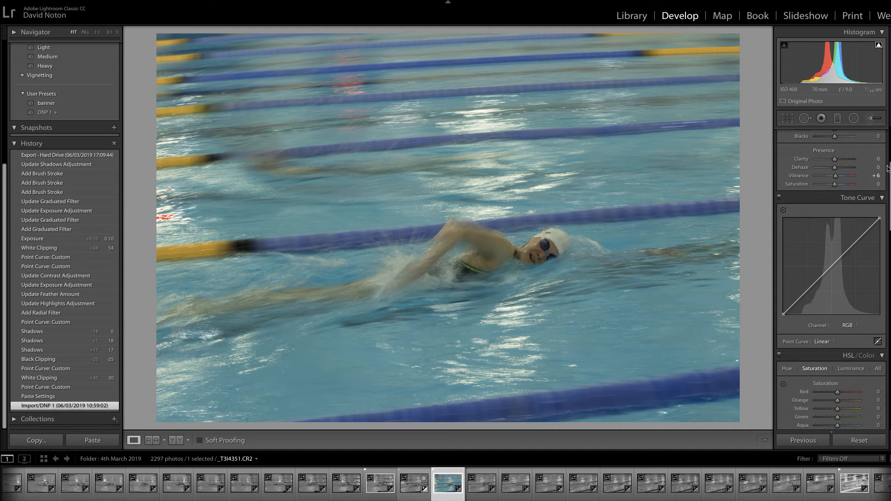
scroll(889, 120, "up", 5)
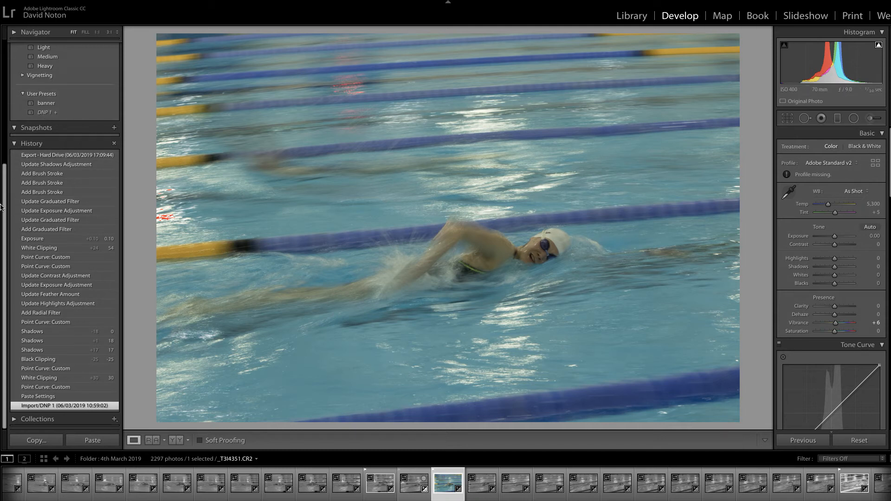
scroll(4, 207, "up", 5)
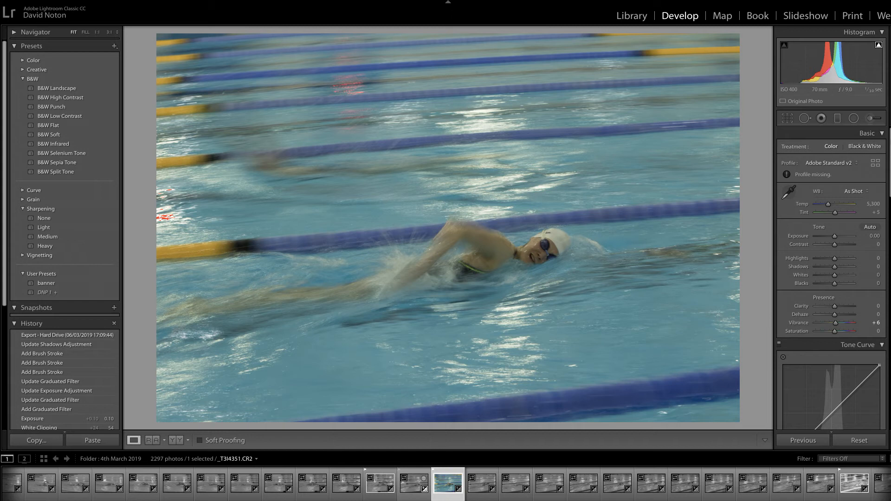
left_click(864, 147)
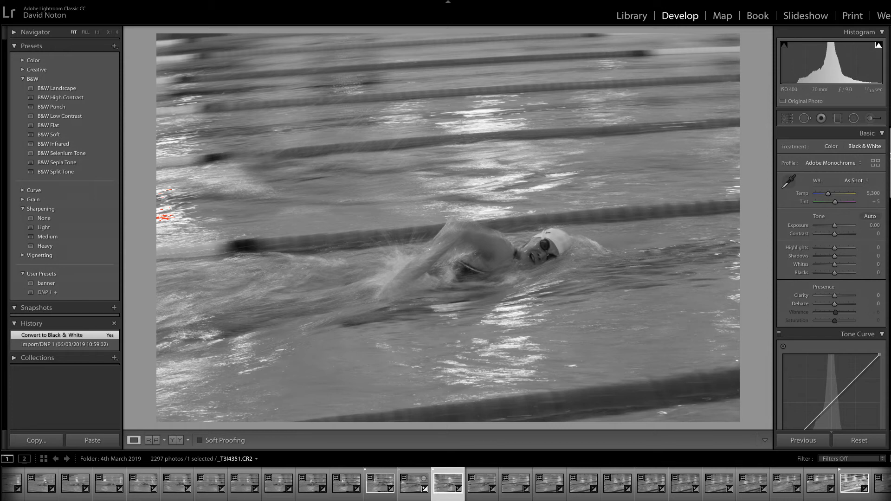
Set Whites to +28 while previewing the highlight clipping
left_click_drag(890, 157, 890, 156)
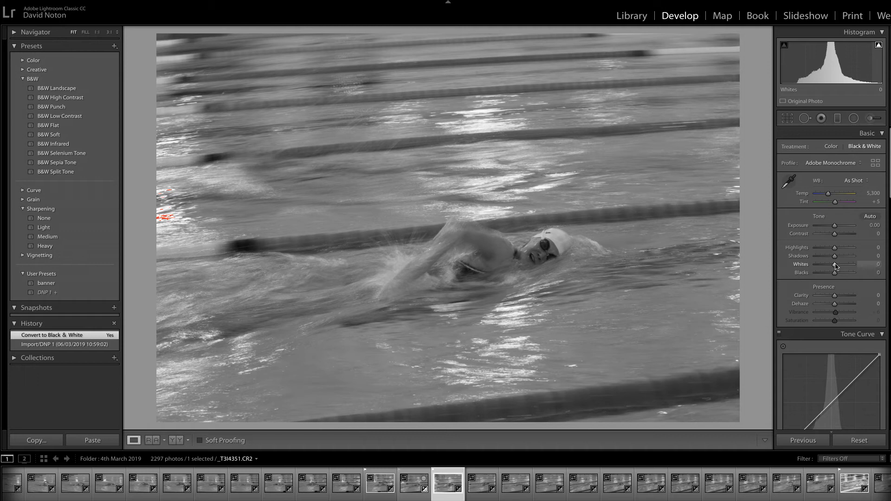
key("alt")
left_click_drag(835, 266, 841, 266)
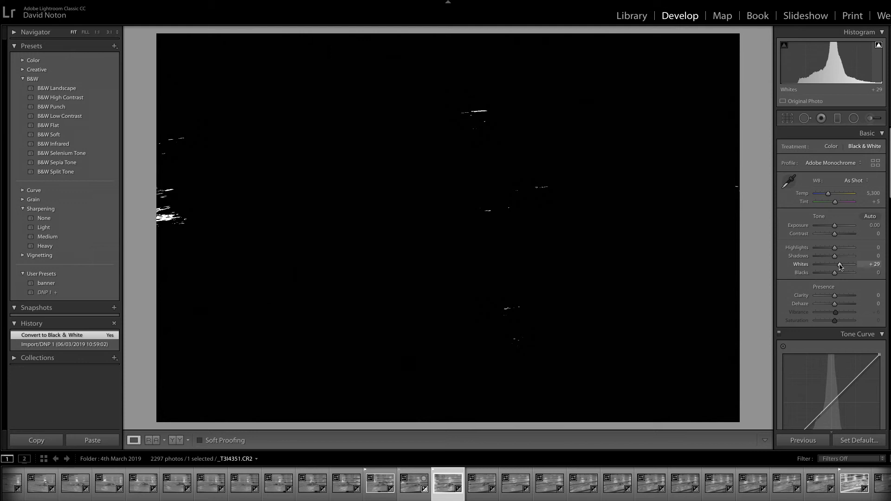
left_click_drag(841, 267, 839, 267)
left_click_drag(839, 265, 840, 265)
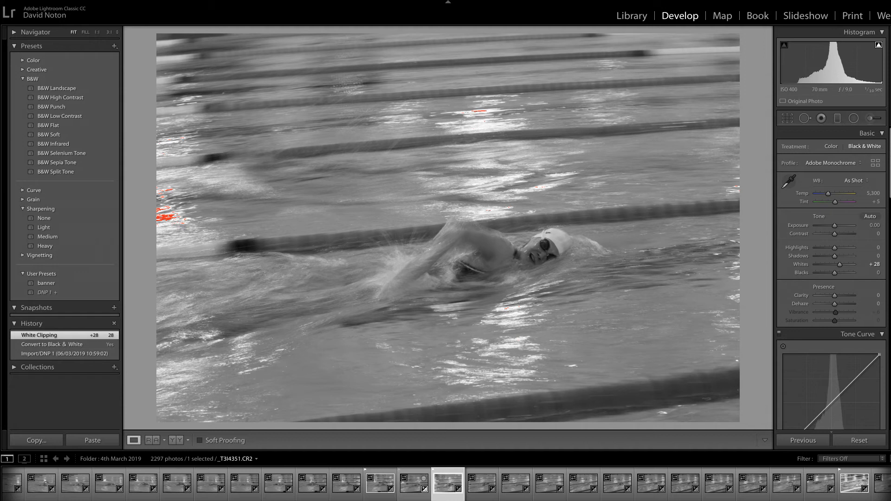
Set Blacks to −31 while previewing the shadow clipping
scroll(831, 278, "down", 5)
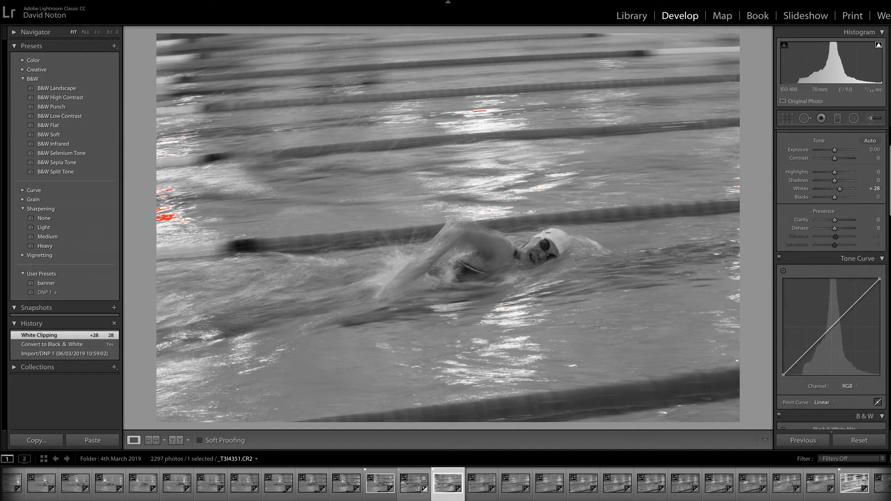
left_click_drag(889, 180, 889, 181)
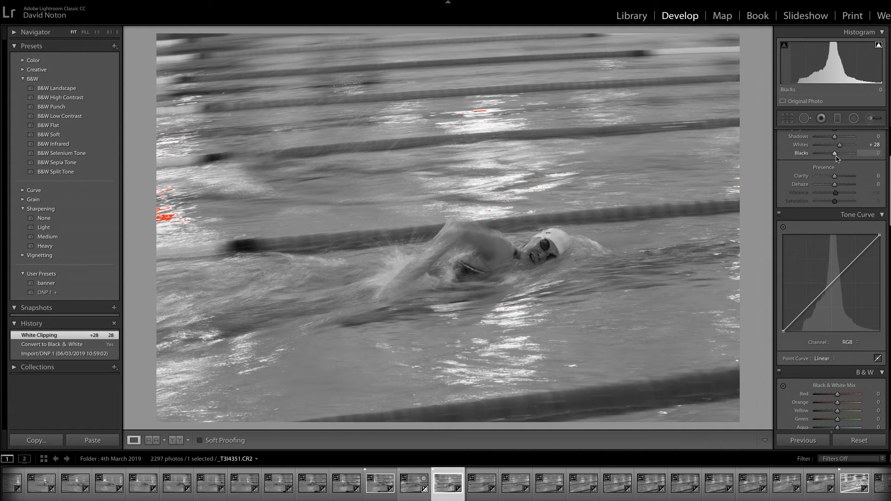
key("alt")
left_click_drag(835, 156, 828, 158)
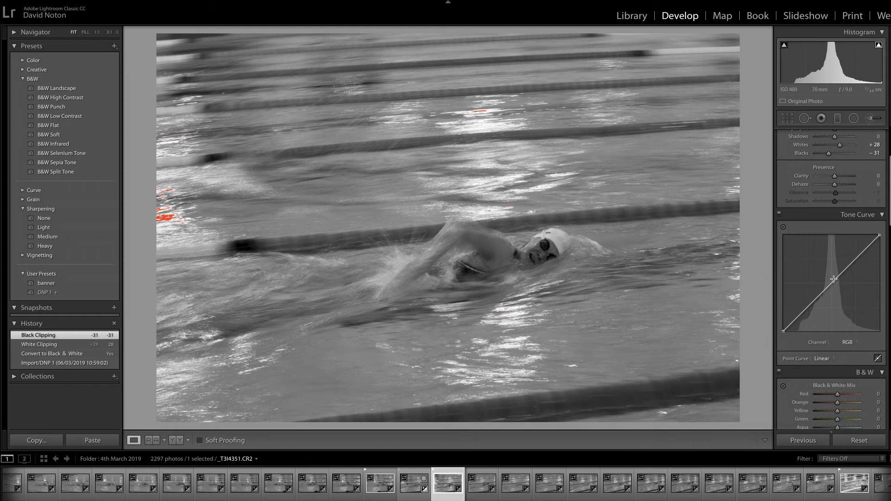
Add a midtone point to the RGB tone curve and raise it to brighten the photo
left_click_drag(856, 260, 846, 257)
left_click_drag(846, 257, 829, 267)
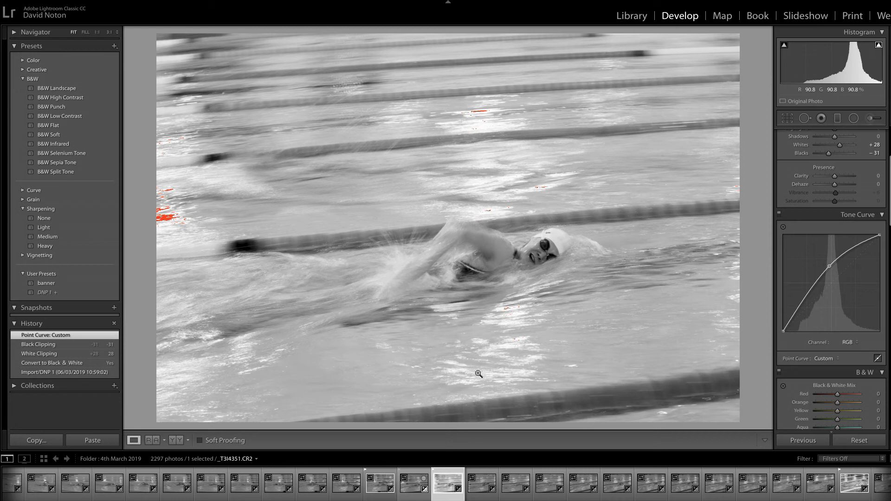
Check the photo's capture metadata, including exposure, focal length and ISO, in the Library and return to Develop
left_click(631, 19)
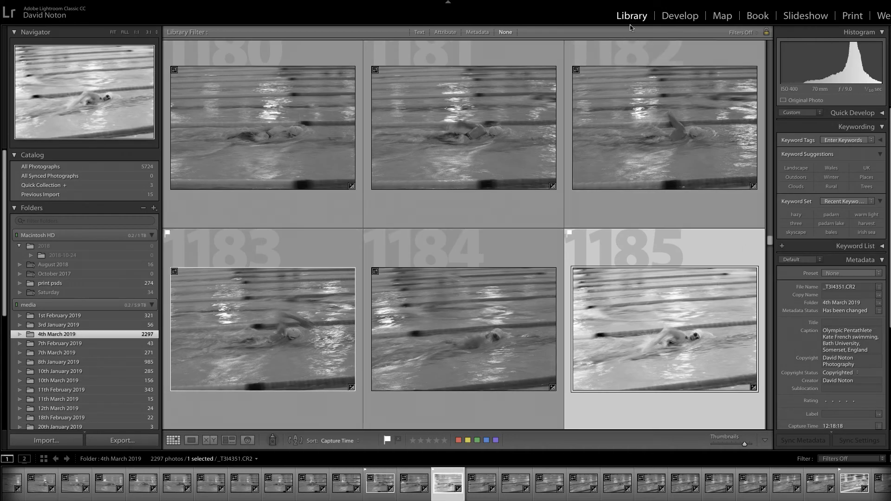
left_click(678, 19)
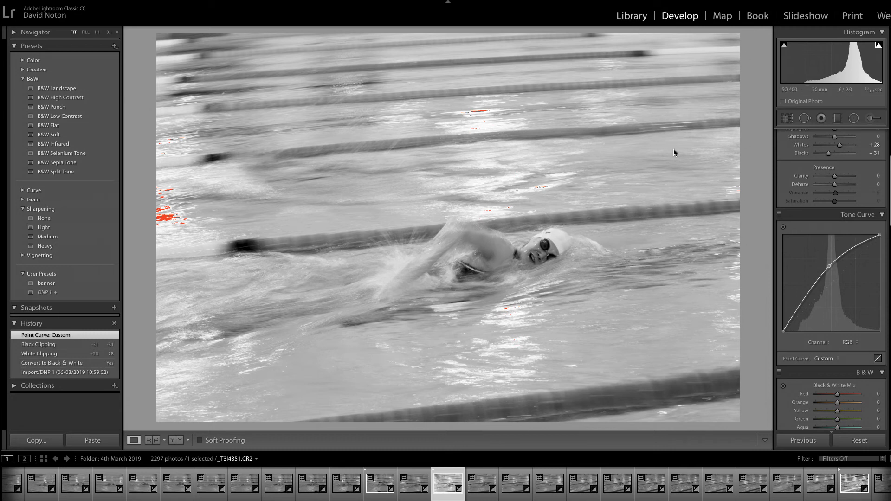
key("g")
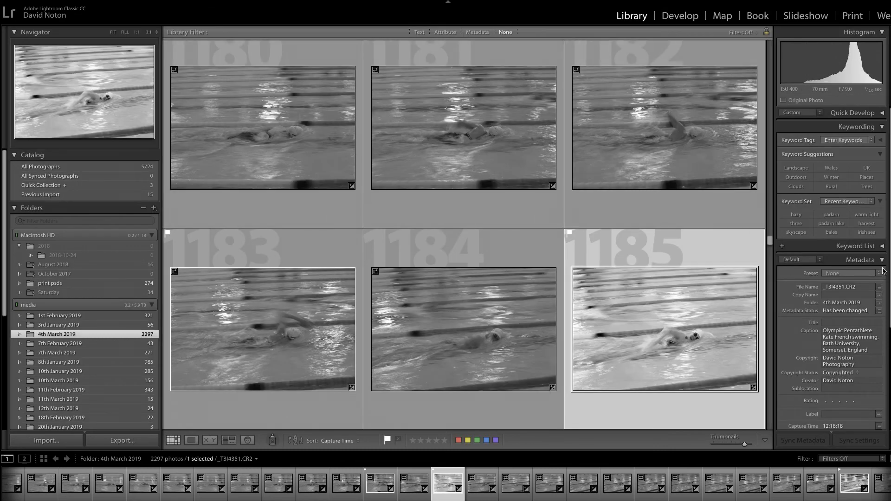
scroll(830, 269, "down", 5)
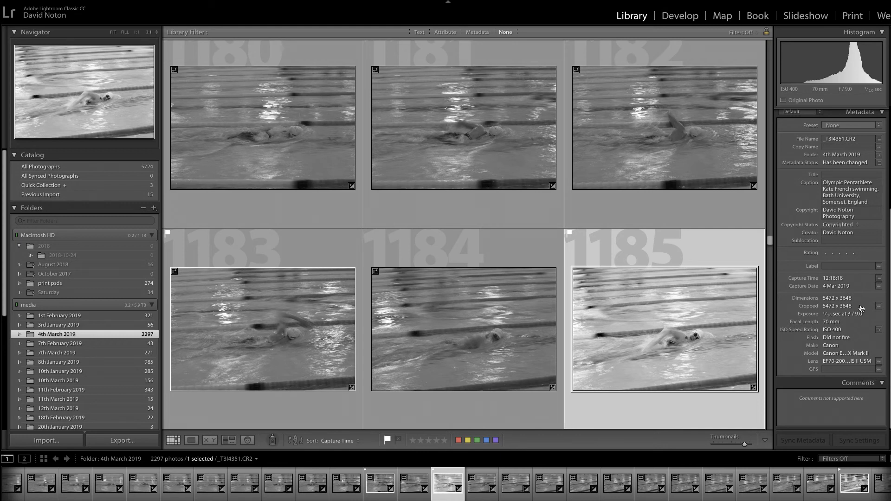
left_click(681, 16)
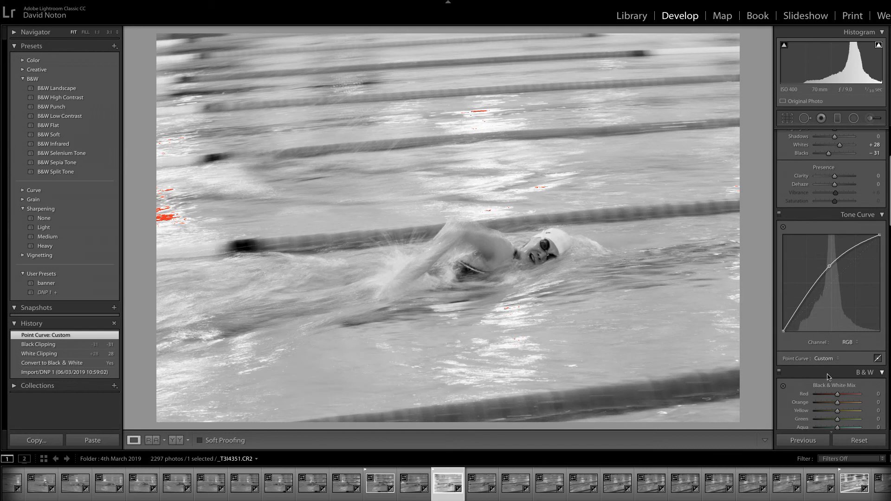
Inspect the swimmer's face at 1:1, and move the tone curve's midtone point down toward the shadows
left_click(545, 253)
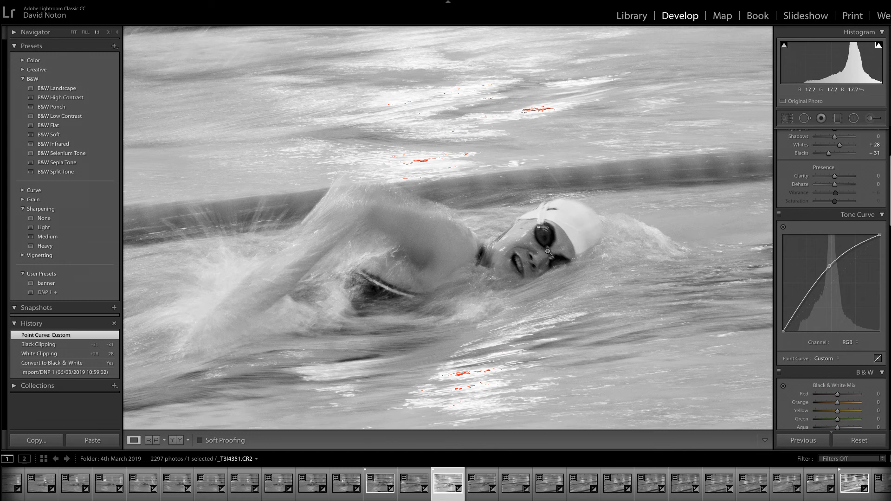
left_click(546, 250)
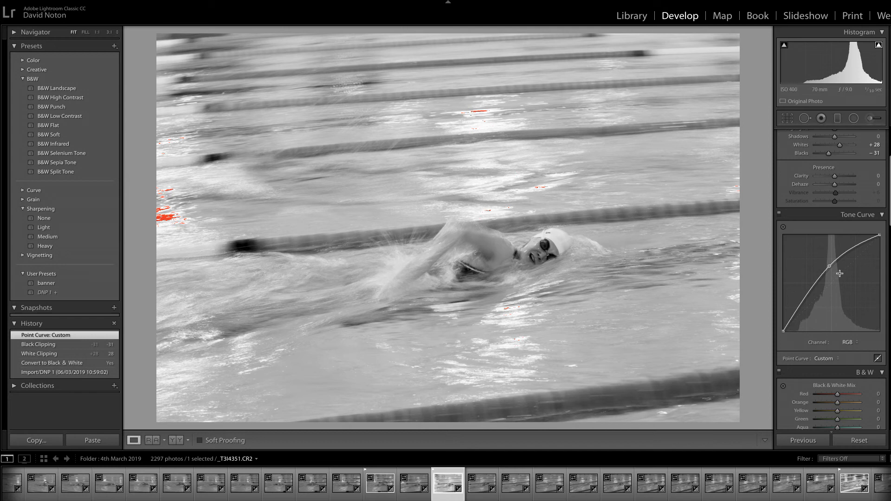
left_click_drag(829, 266, 819, 277)
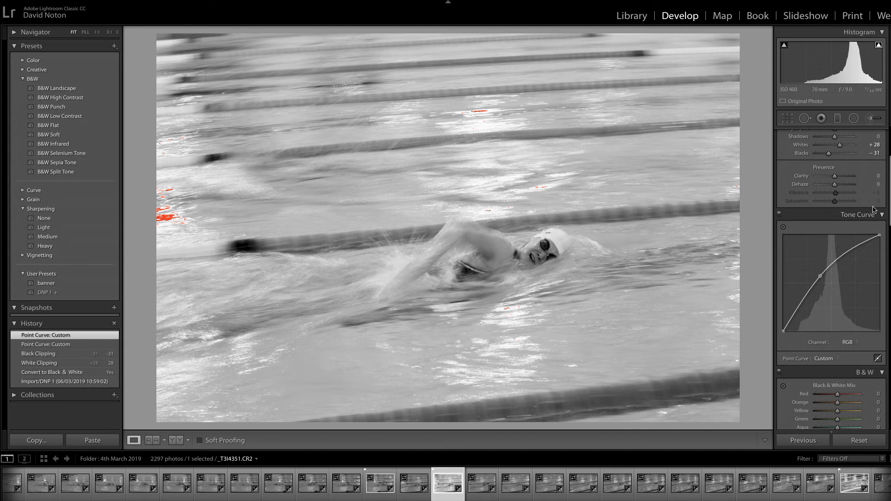
Add a radial filter around the swimmer, hide its mask overlay, and flatten and reposition the ellipse over the subject
left_click(853, 119)
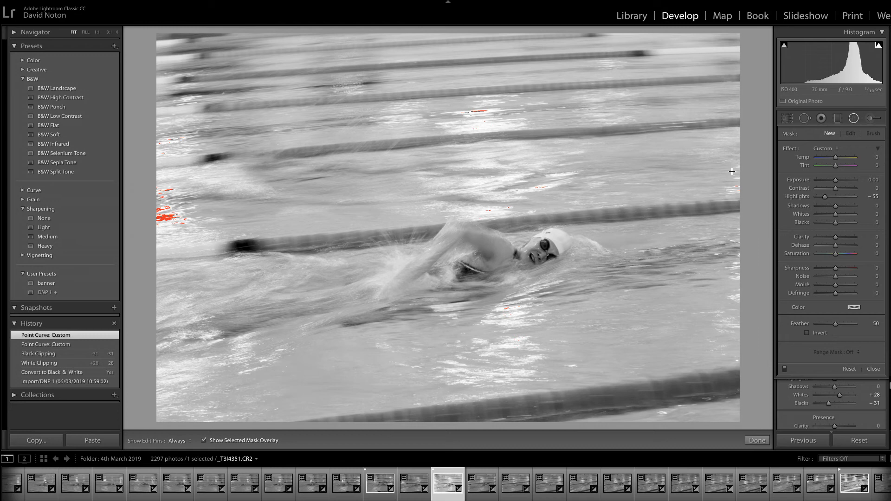
left_click_drag(481, 256, 653, 385)
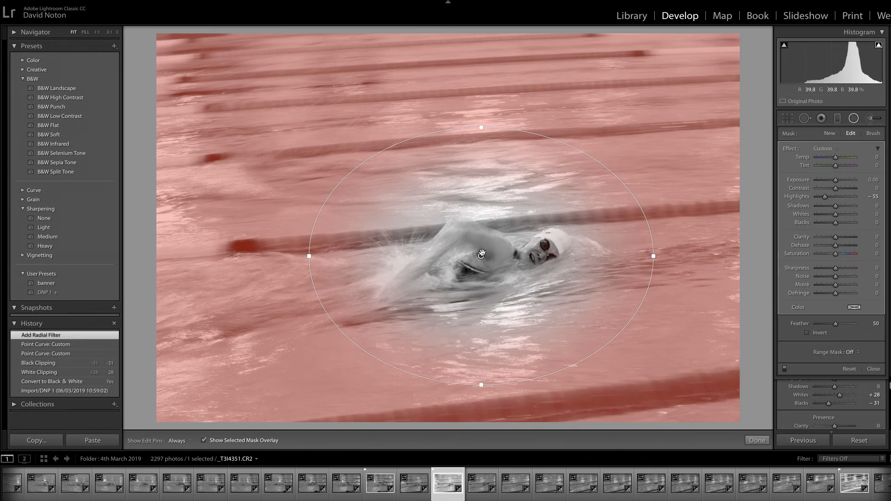
left_click(203, 441)
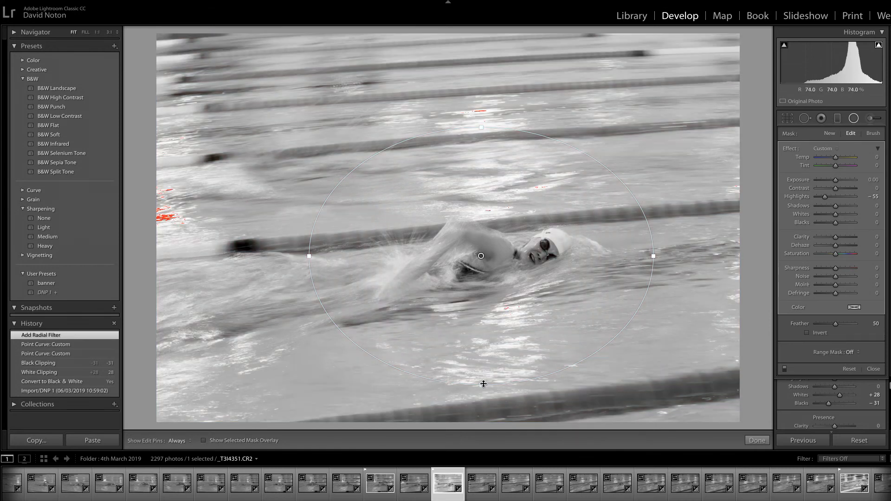
left_click_drag(482, 382, 479, 345)
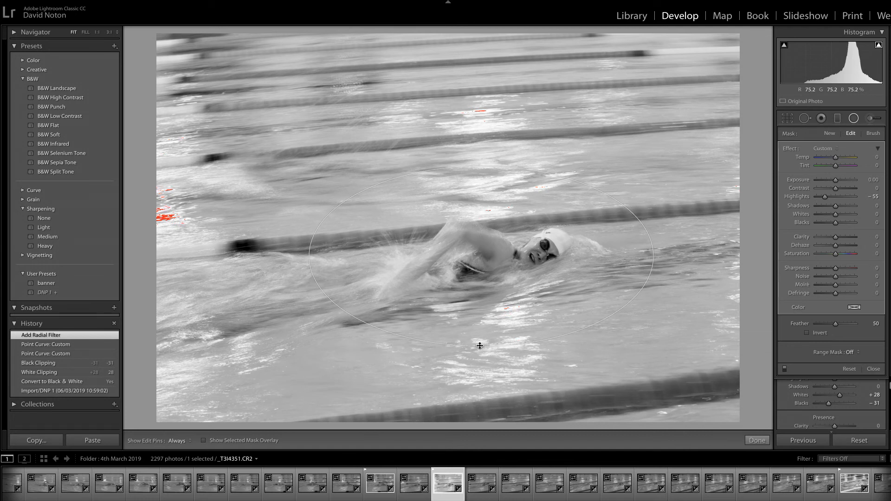
left_click_drag(481, 256, 486, 258)
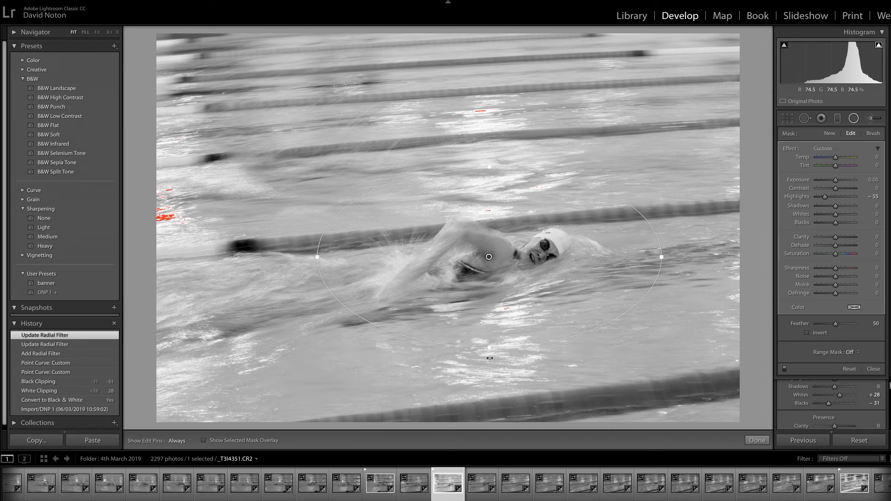
left_click_drag(487, 351, 491, 366)
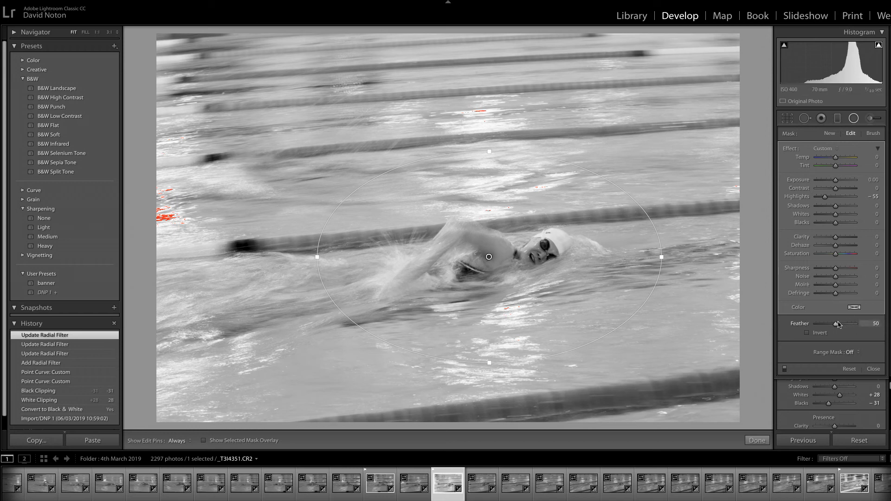
Set the radial filter's Feather to 100, reset its Highlights to 0, and set its Exposure to −0.12
left_click_drag(838, 326, 858, 324)
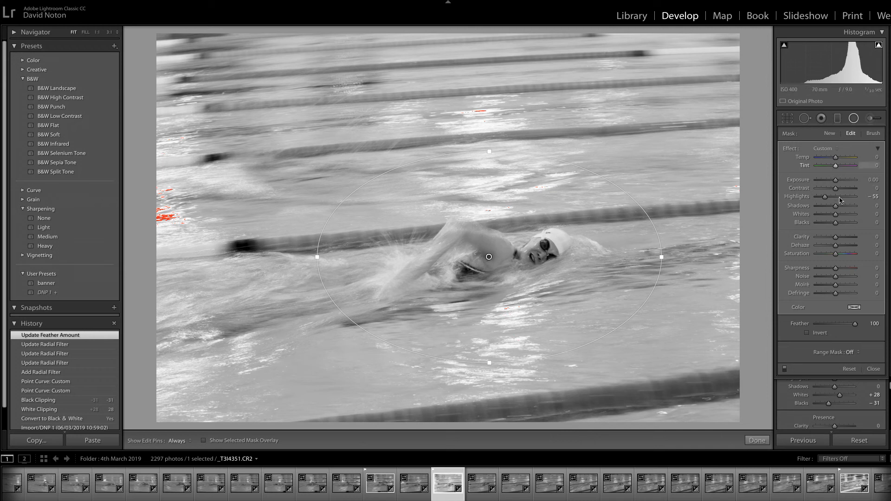
double_click(825, 198)
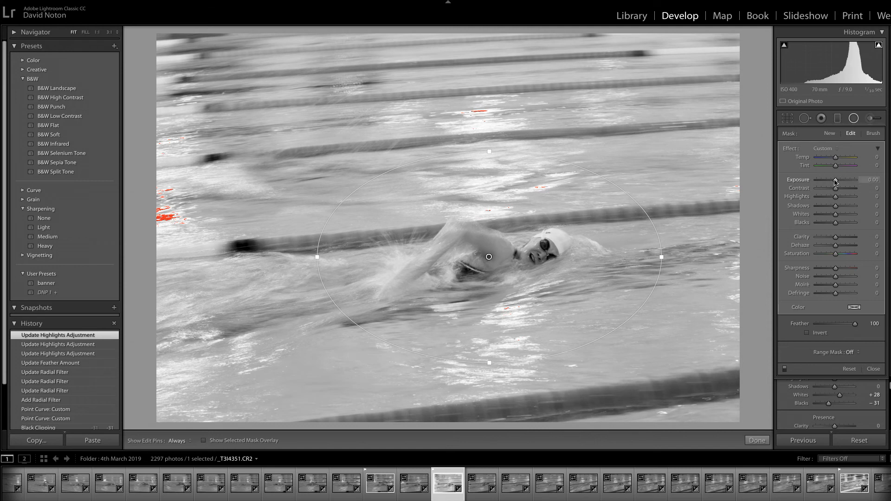
left_click_drag(836, 183, 835, 183)
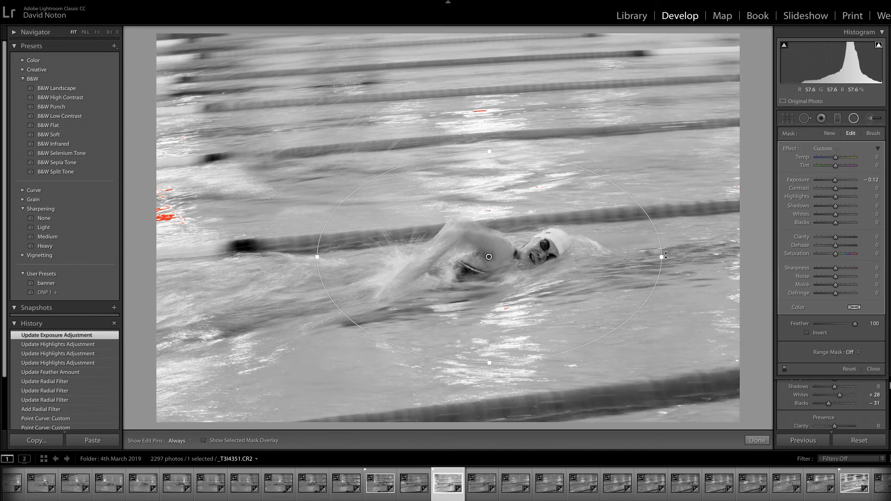
Enlarge the radial filter's ellipse in both directions, set its Exposure to −0.42 and finish editing the filter
left_click_drag(661, 256, 681, 257)
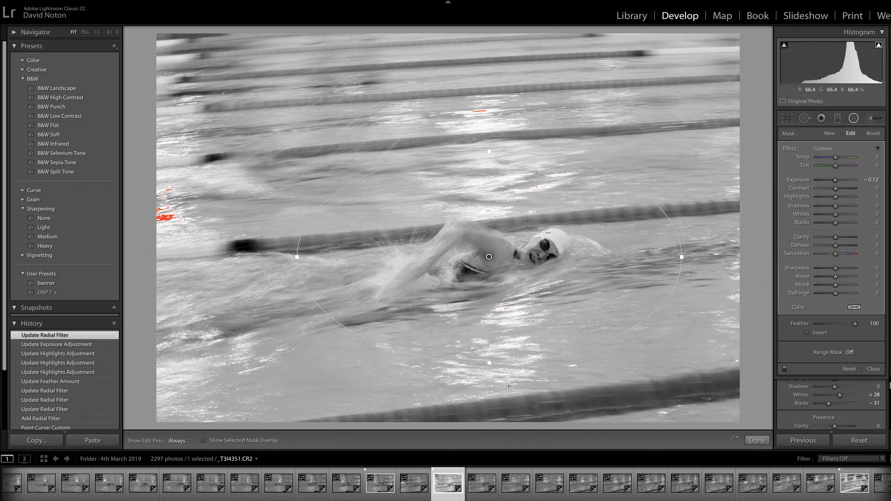
left_click_drag(488, 362, 490, 385)
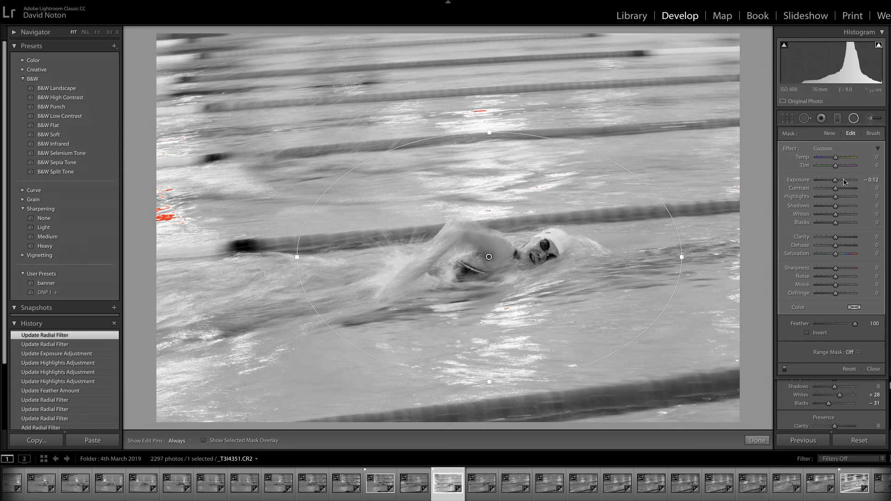
left_click_drag(835, 182, 834, 182)
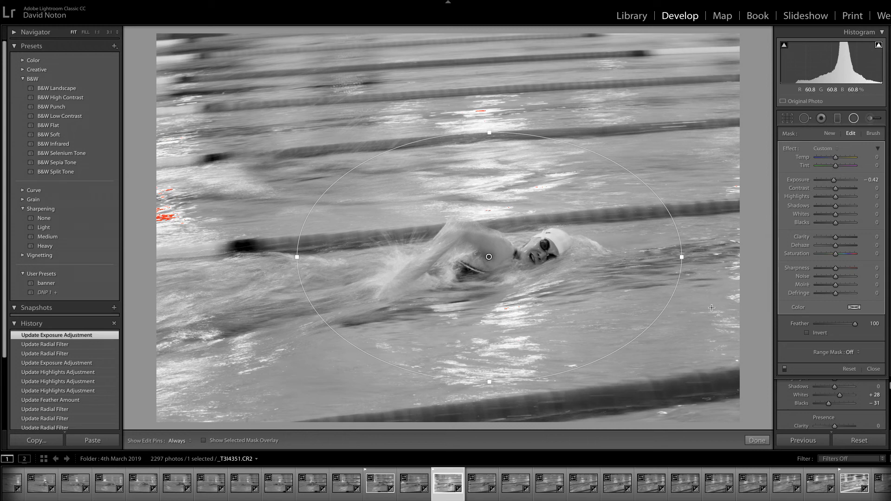
left_click(758, 440)
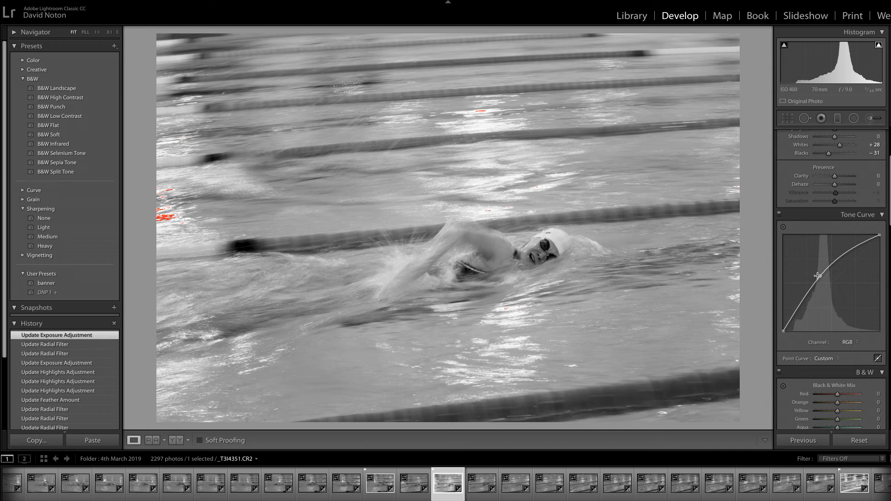
Move the tone curve's midtone point to about 35.3 / 56.1 % to brighten the photo slightly
left_click_drag(820, 278, 817, 277)
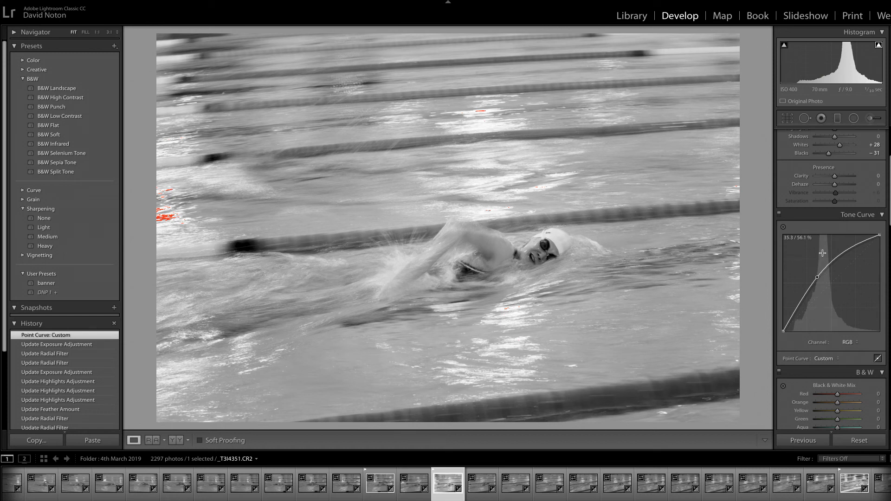
Add a graduated filter from the photo's upper edge down to the swimmer's lane rope, with Highlights −27 and Exposure −0.28, and extend it slightly
left_click(837, 117)
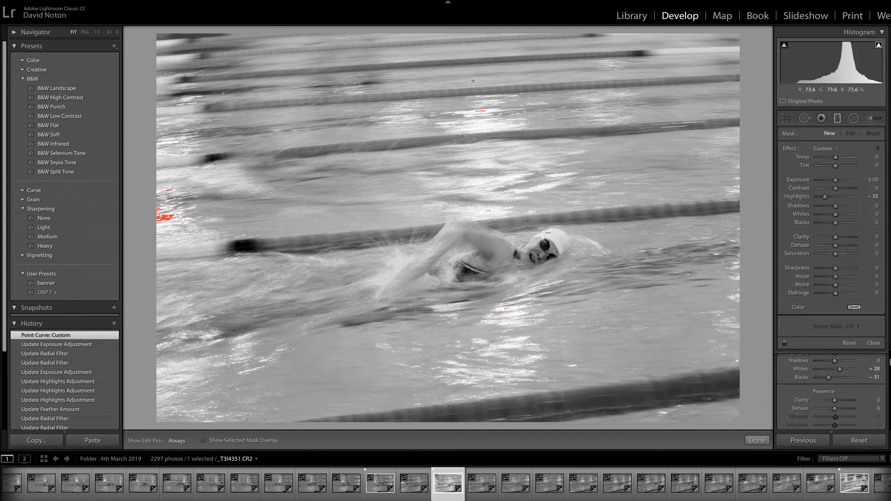
left_click_drag(474, 64, 504, 215)
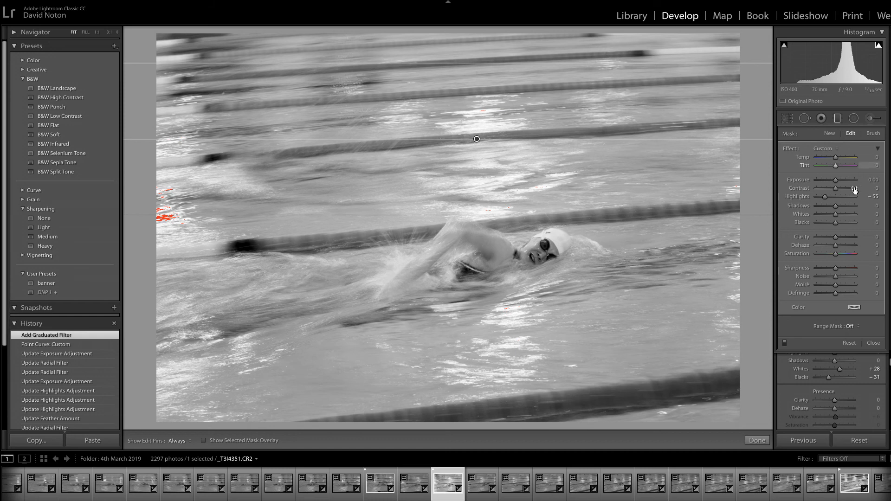
mouse_move(825, 196)
left_mouse_down()
mouse_move(836, 200)
mouse_move(834, 185)
left_mouse_up()
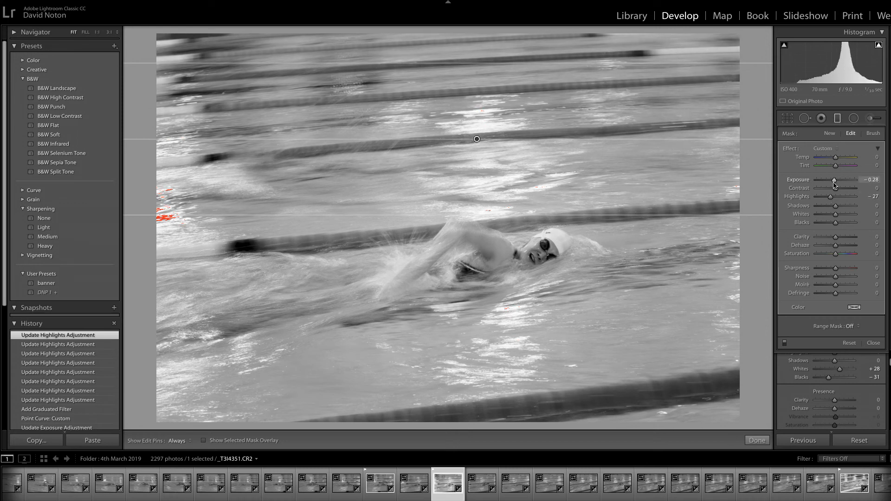
left_click_drag(590, 215, 590, 221)
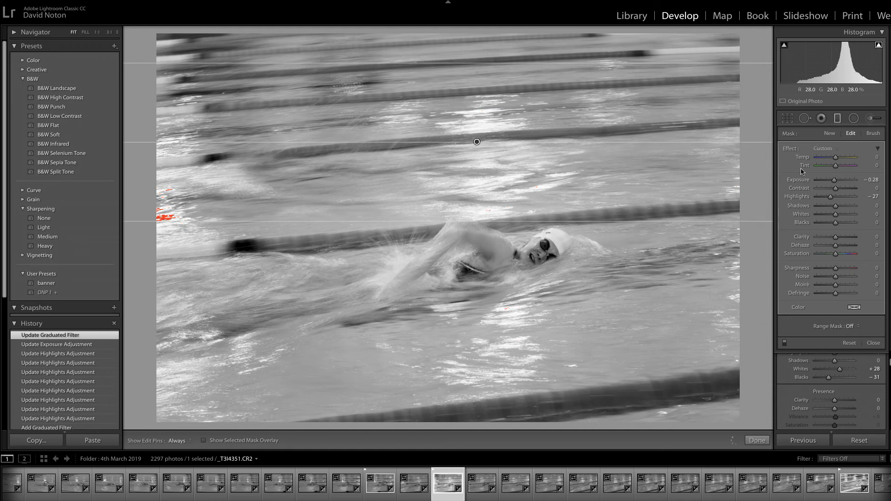
Set the upper graduated filter's Exposure to −0.08 and finish editing the filter
left_click(874, 181)
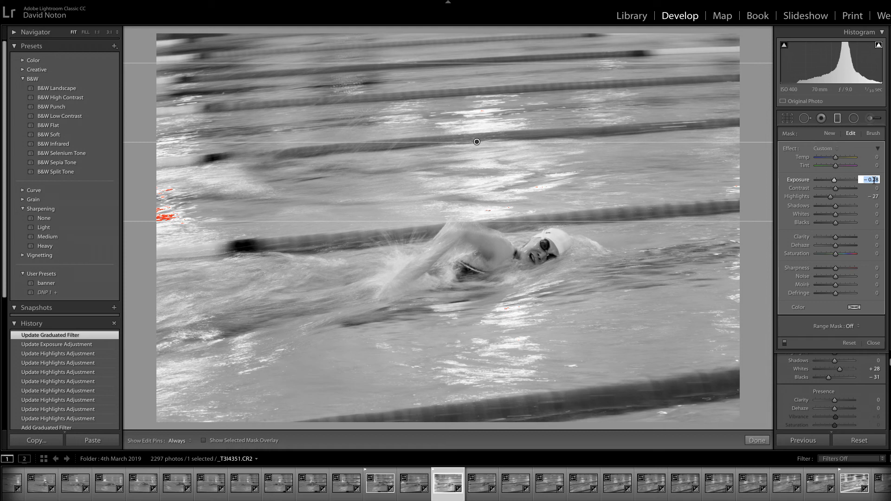
key("Up")
key("Up")
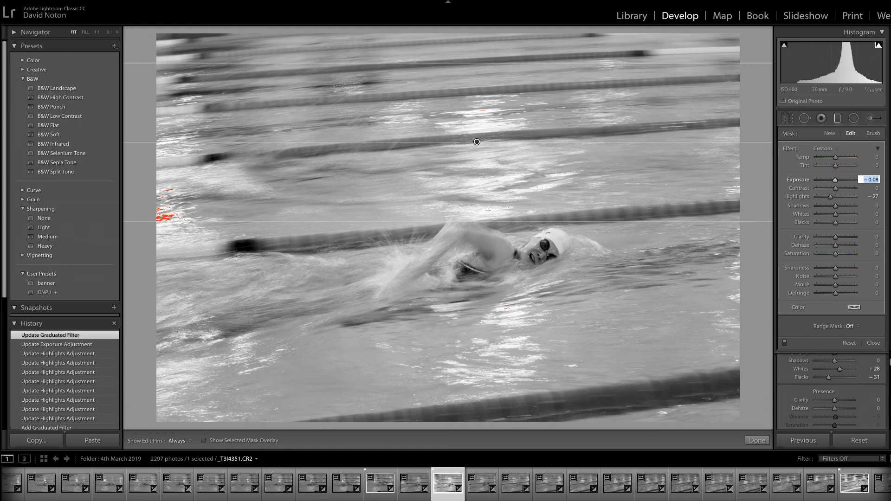
left_click(758, 440)
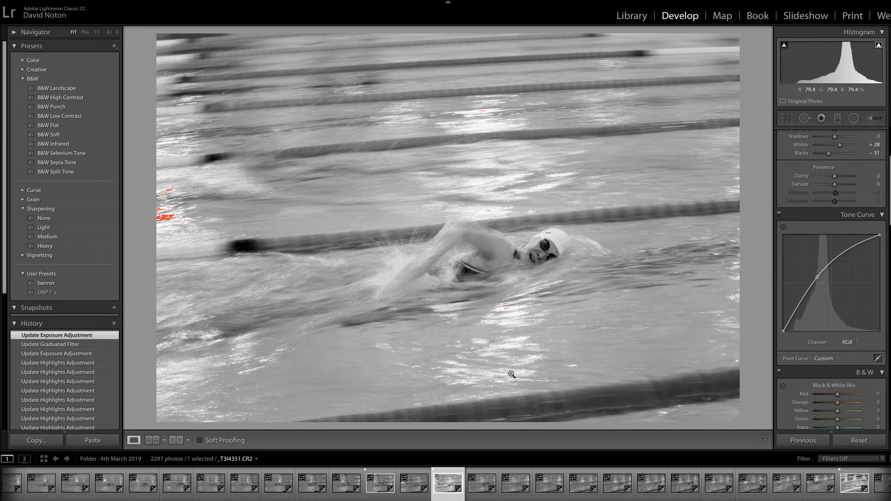
Add a second graduated filter rising from the photo's lower part, tilt it parallel to the lane ropes and widen its gradient
key("shift")
key("super+plus")
key("super+minus")
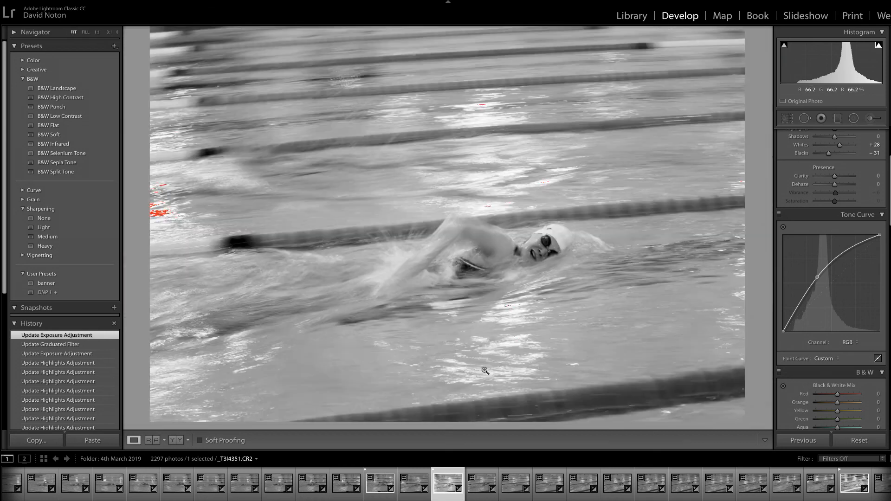
left_click(837, 118)
key("shift")
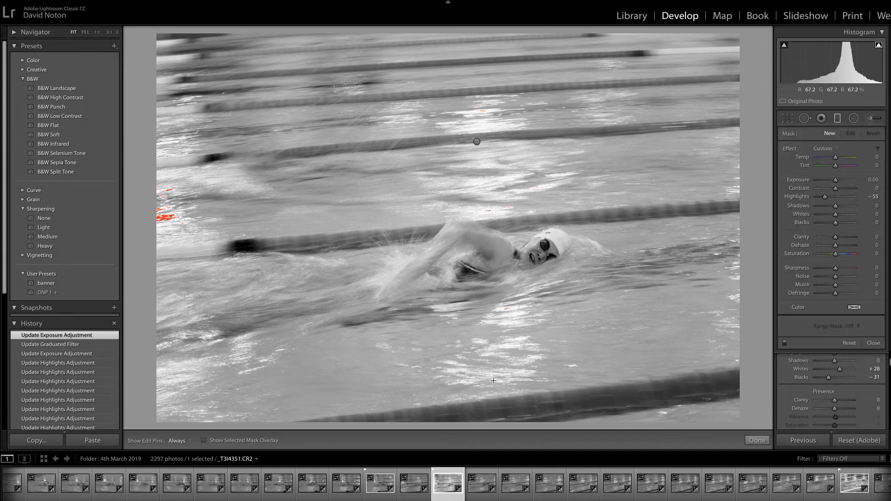
left_click_drag(487, 383, 483, 322)
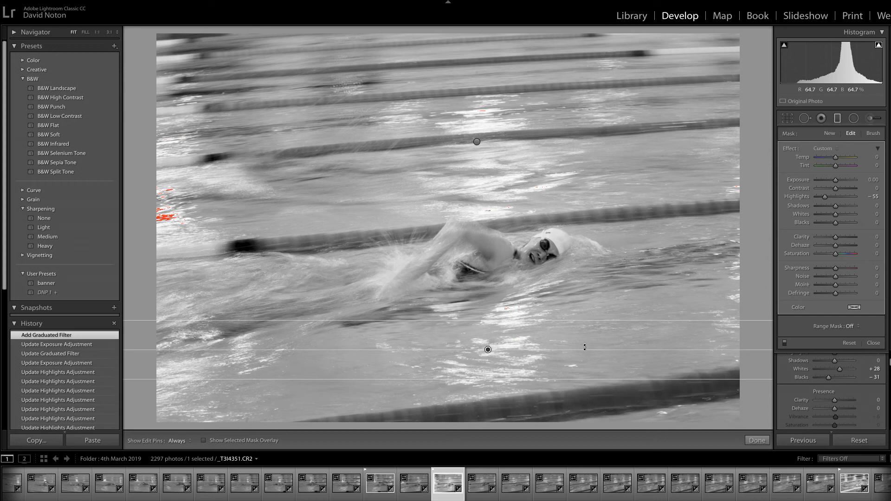
left_click_drag(587, 348, 587, 337)
left_click_drag(521, 320, 513, 310)
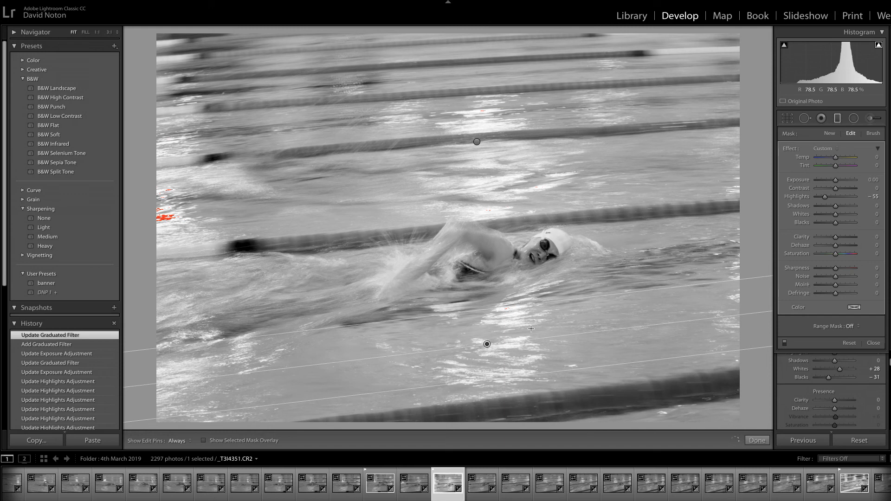
left_click_drag(556, 370, 565, 396)
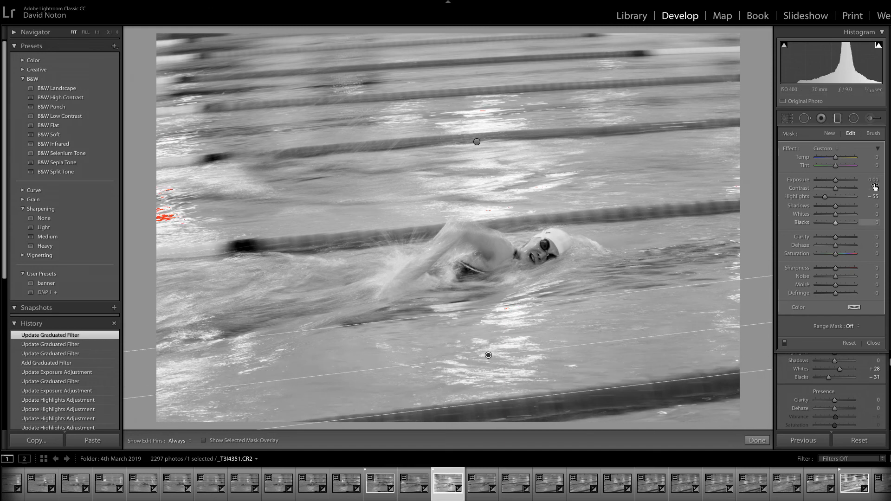
Reset the lower graduated filter's Highlights to 0, set its Exposure to −0.20 and finish editing it
double_click(825, 196)
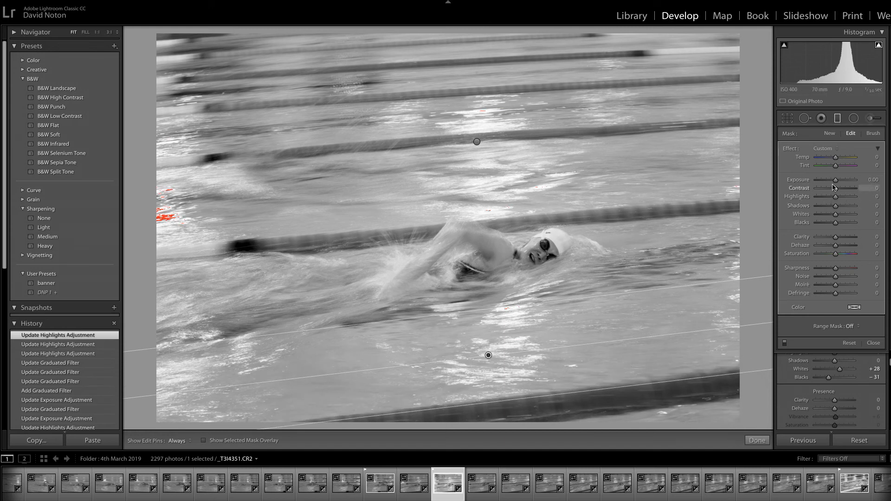
left_click_drag(835, 182, 834, 183)
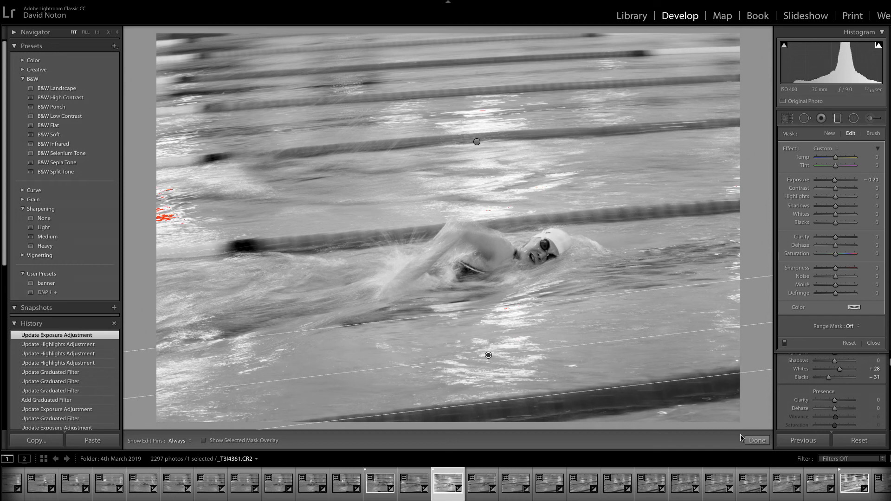
left_click(756, 441)
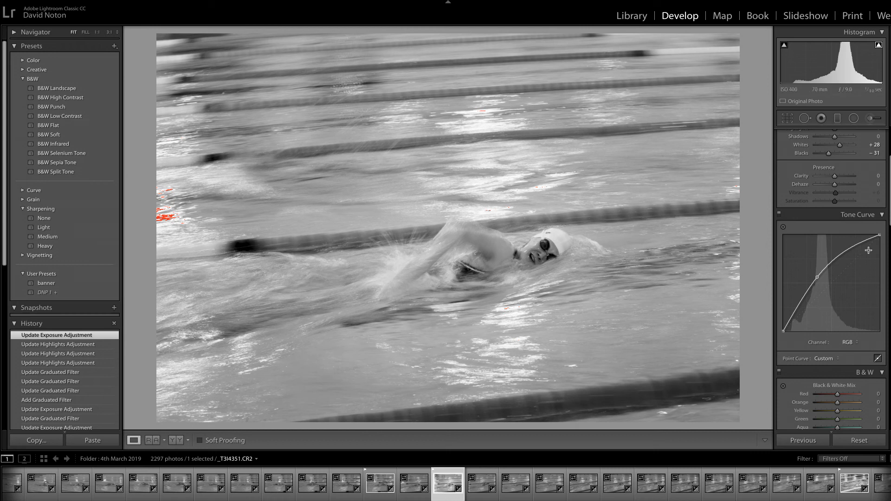
Paint an adjustment brush mask over the swimmer's head, arm and body with the mask overlay shown
left_click(871, 118)
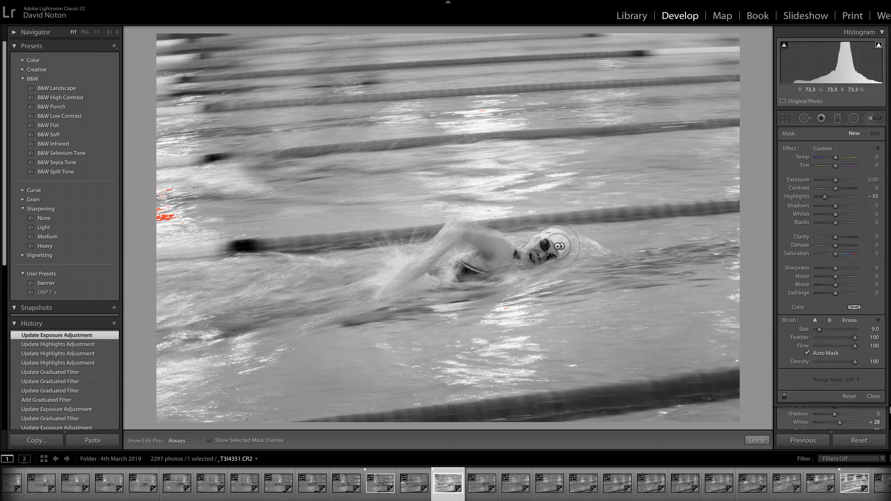
left_click(210, 440)
key("h")
mouse_move(544, 247)
left_mouse_down()
mouse_move(533, 250)
mouse_move(552, 239)
mouse_move(568, 244)
mouse_move(544, 253)
mouse_move(542, 238)
mouse_move(524, 260)
mouse_move(520, 246)
mouse_move(515, 262)
mouse_move(471, 234)
mouse_move(456, 236)
mouse_move(390, 292)
mouse_move(485, 253)
mouse_move(452, 276)
mouse_move(507, 266)
mouse_move(485, 264)
mouse_move(480, 243)
mouse_move(457, 230)
mouse_move(386, 296)
mouse_move(518, 244)
mouse_move(564, 257)
left_mouse_up()
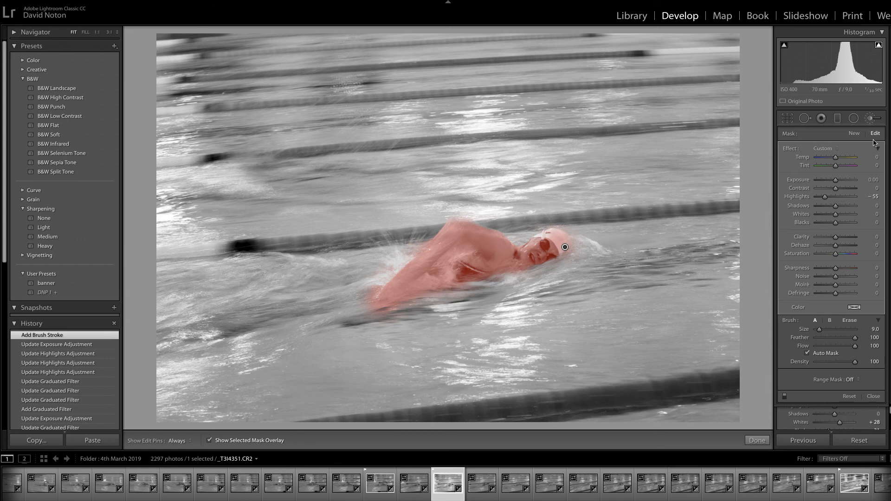
Erase the white swimming cap from the brush mask with a size 4.0 eraser and hide the mask overlay
left_click(852, 321)
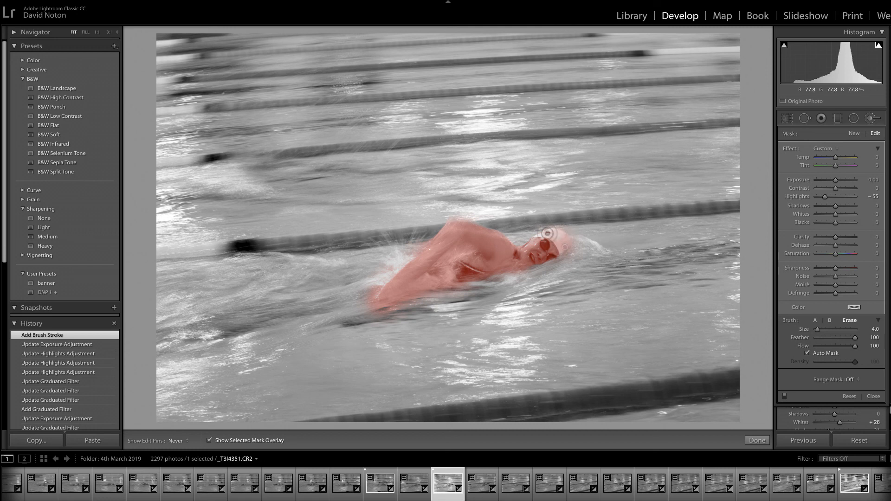
key("h")
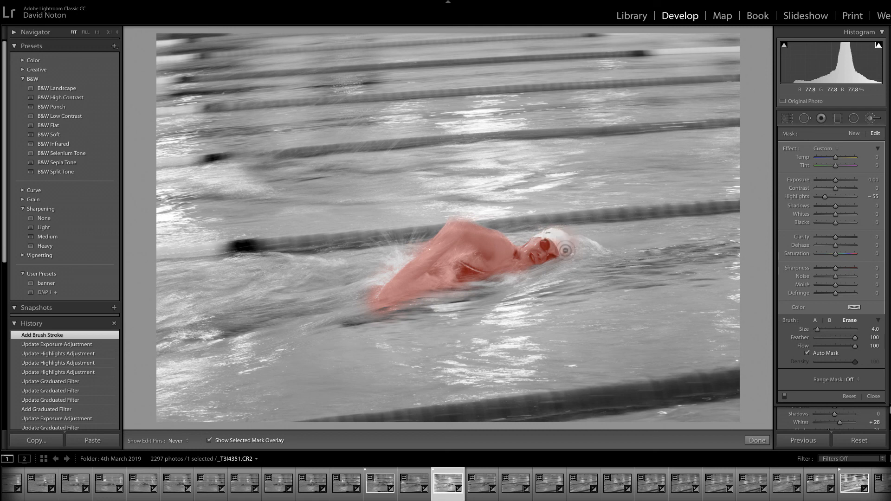
mouse_move(567, 241)
left_mouse_down()
mouse_move(549, 235)
mouse_move(564, 239)
left_mouse_up()
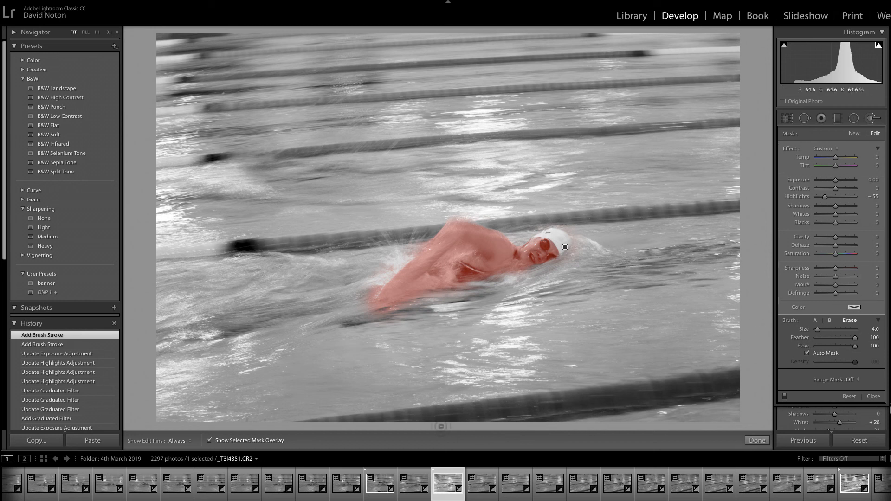
left_click(210, 441)
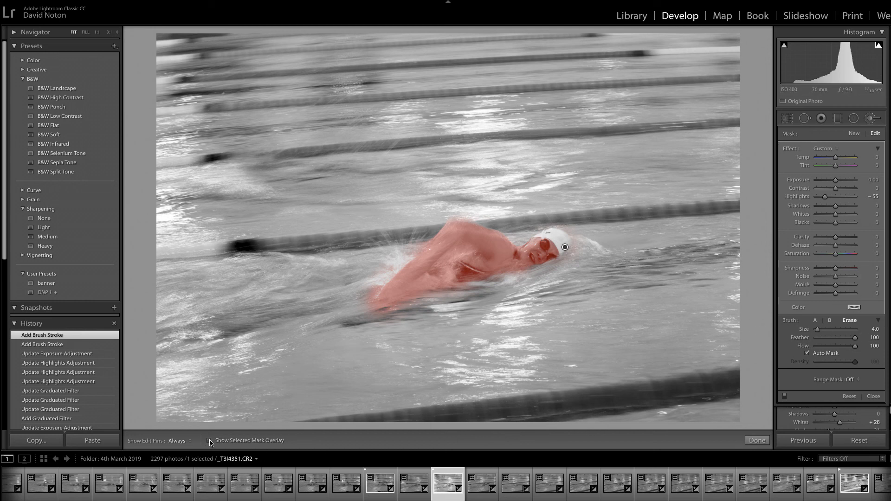
Reset the brush adjustment's Highlights to 0, set its Exposure to 0.21 and finish editing the brush
double_click(826, 198)
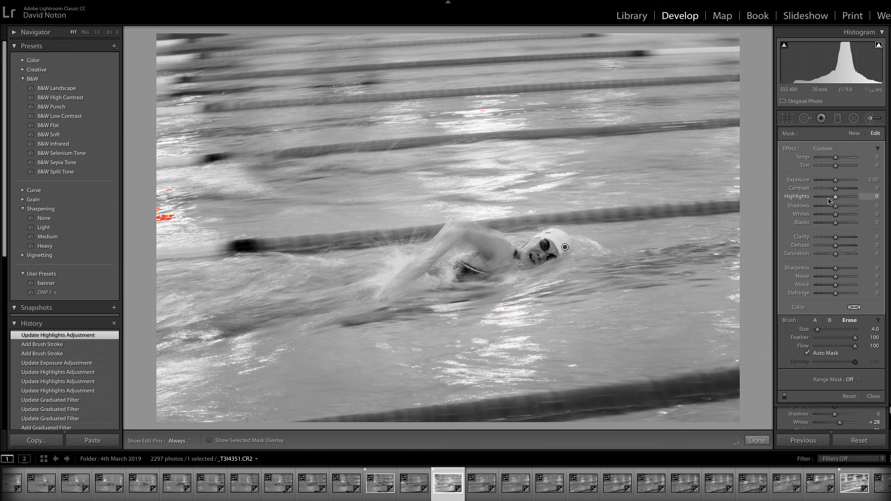
left_click_drag(835, 181, 837, 180)
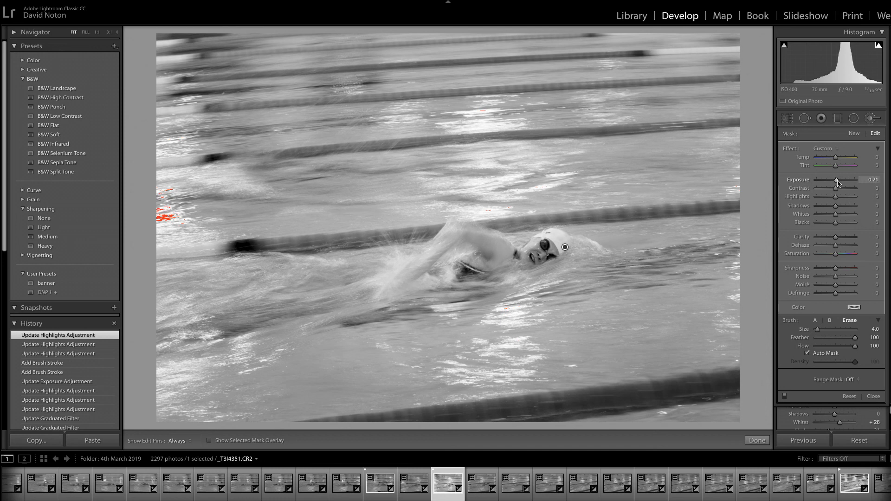
double_click(835, 180)
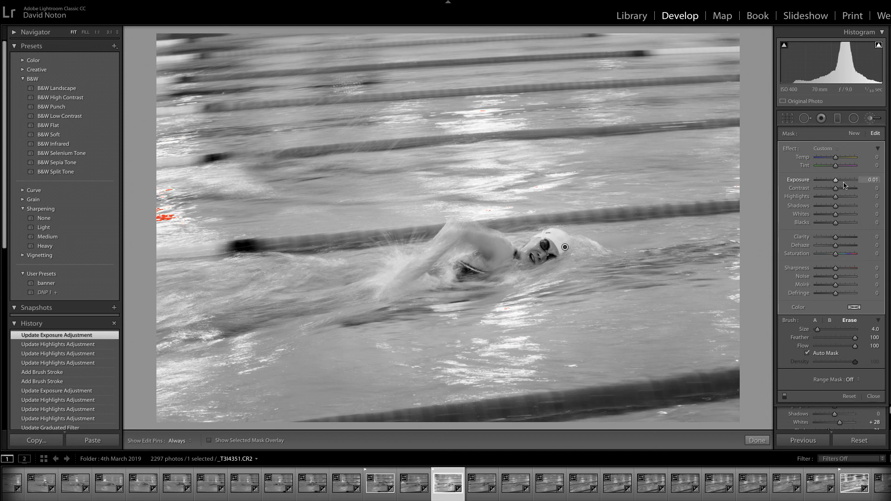
left_click(873, 180)
key("Up")
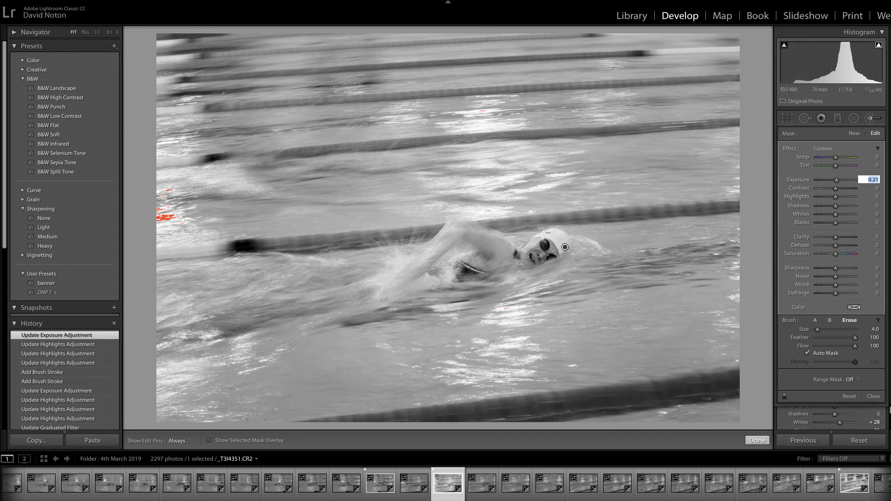
left_click(757, 440)
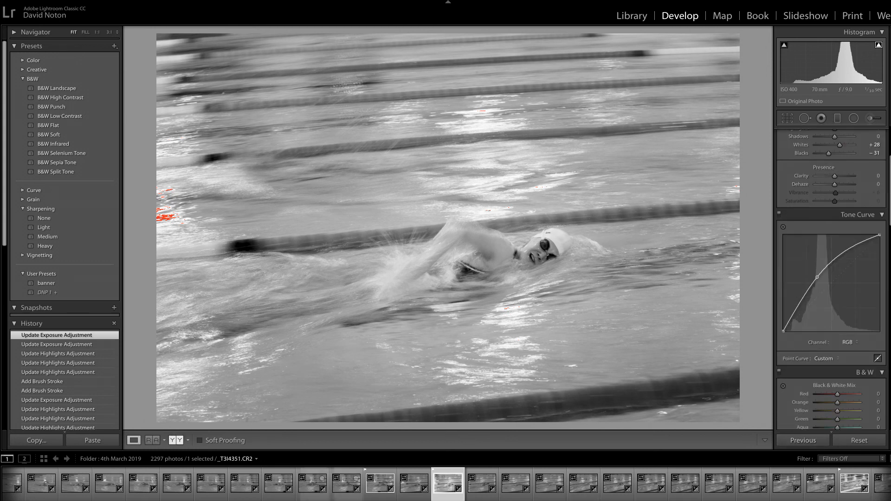
Compare the edited photo with the original side by side, and return to the single-image view
left_click(177, 440)
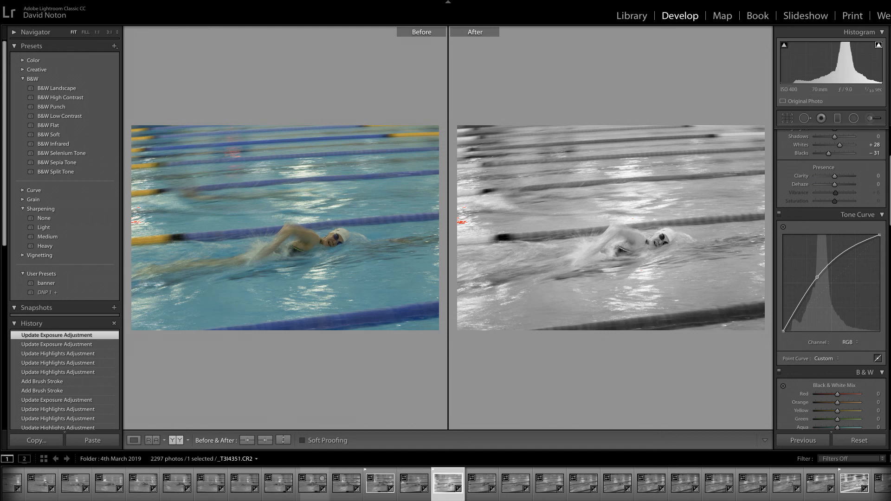
left_click(134, 439)
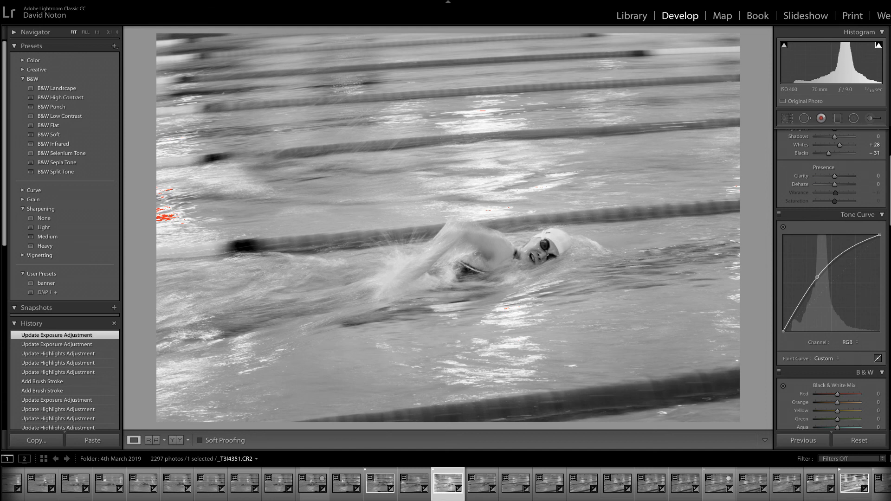
Try a 16 x 9 crop with the photo shifted inside the frame, and restore the state before cropping
key("r")
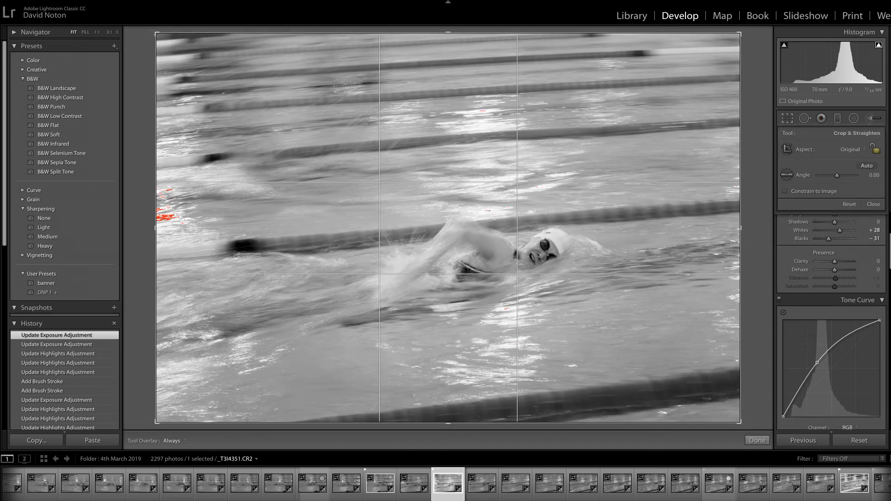
left_click(864, 153)
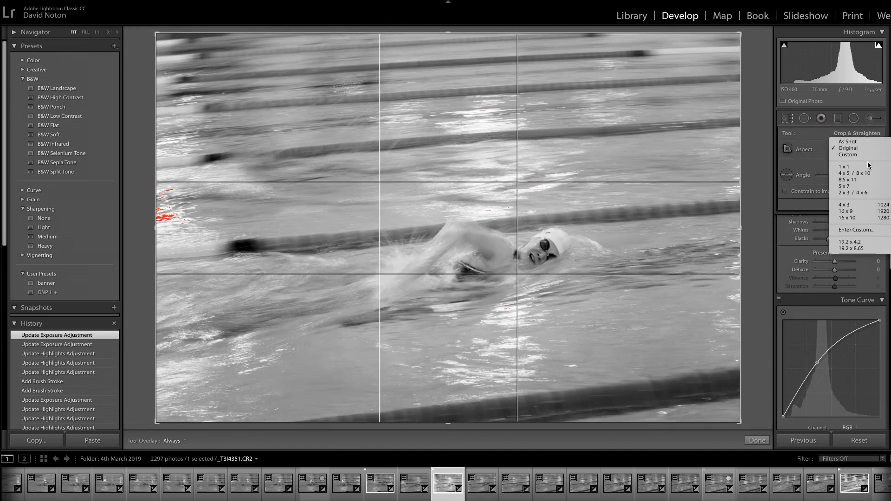
left_click(854, 211)
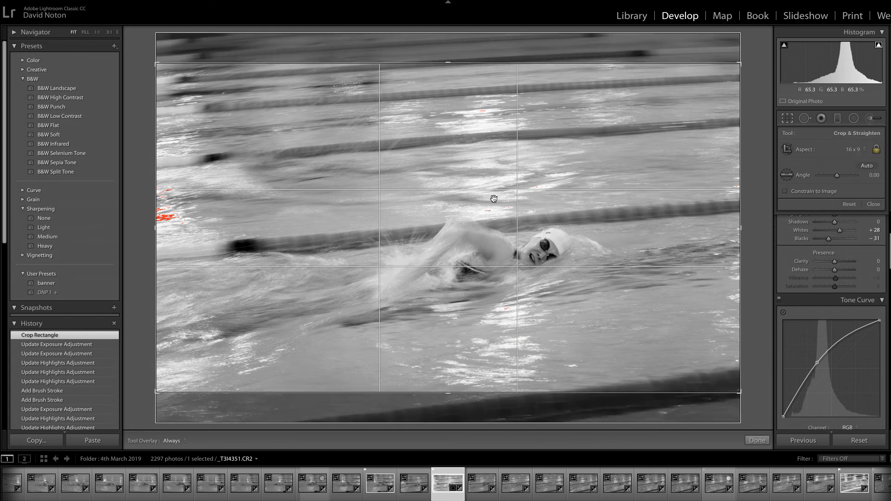
mouse_move(513, 183)
left_mouse_down()
mouse_move(513, 212)
mouse_move(513, 152)
mouse_move(514, 208)
mouse_move(514, 183)
mouse_move(514, 196)
left_mouse_up()
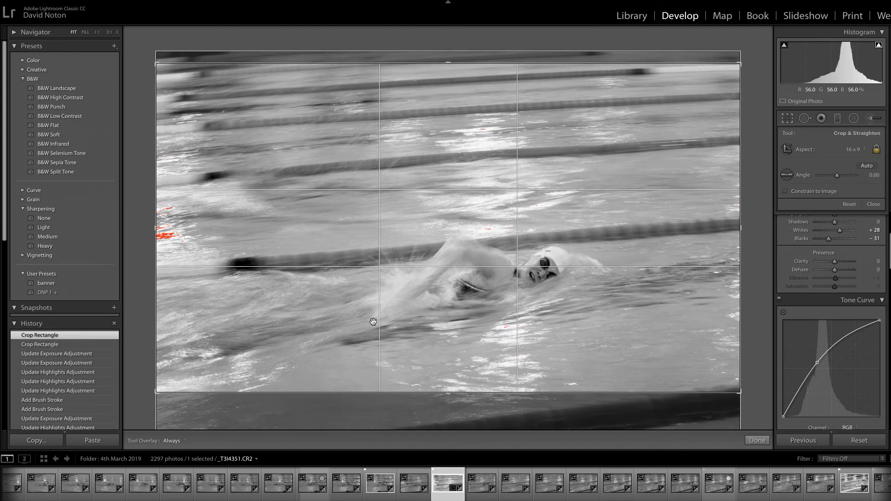
left_click(49, 353)
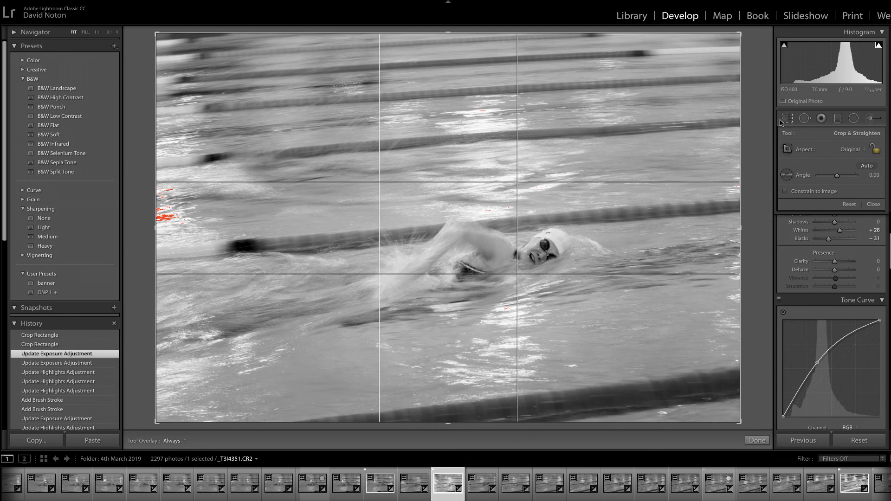
Lock the crop to the original aspect ratio, crop in slightly, shift the photo rightward within the frame and apply the crop
left_click(875, 152)
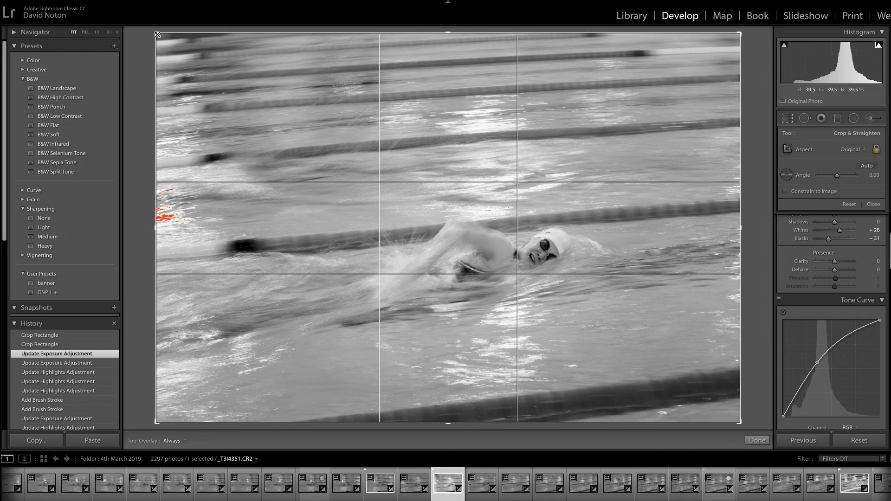
left_click_drag(157, 34, 161, 36)
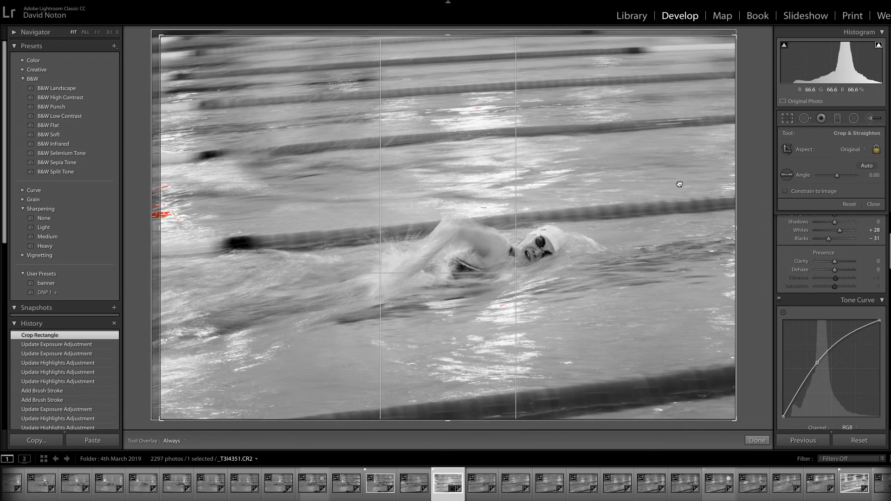
left_click_drag(681, 183, 698, 182)
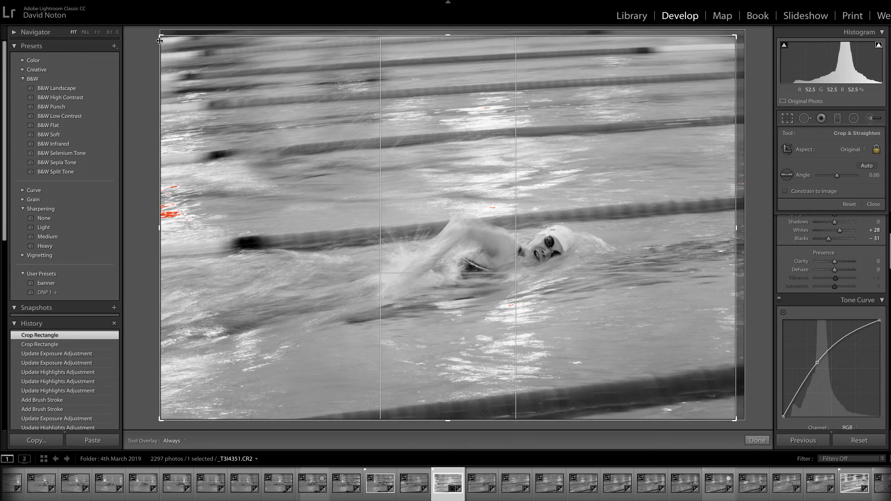
left_click_drag(737, 36, 723, 41)
left_click(758, 442)
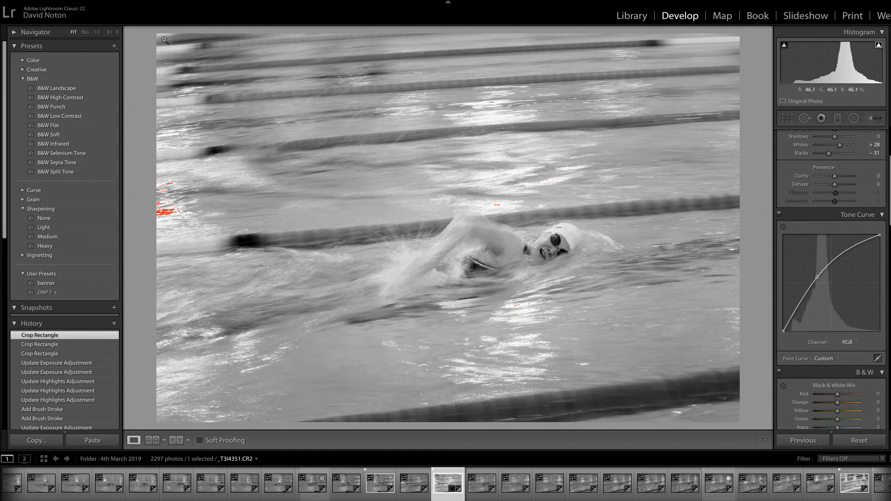
Tighten the crop slightly further from the upper-right corner of the photo and apply it
left_click(787, 118)
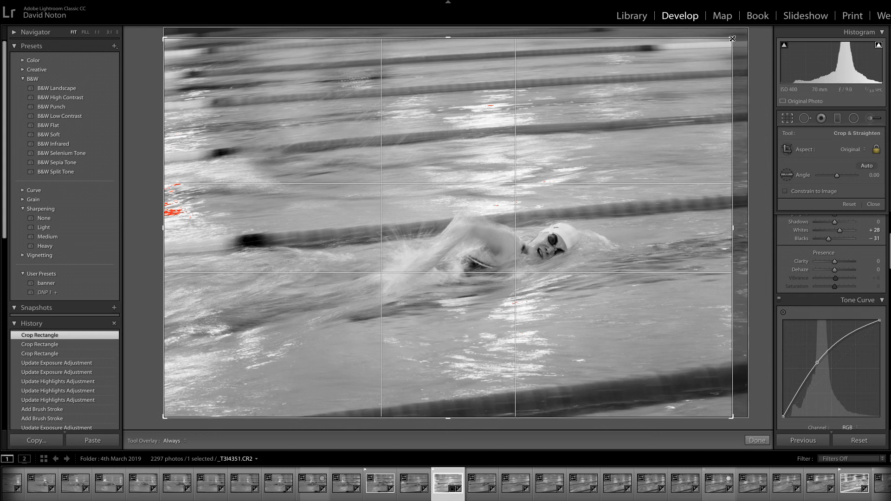
left_click_drag(731, 38, 725, 40)
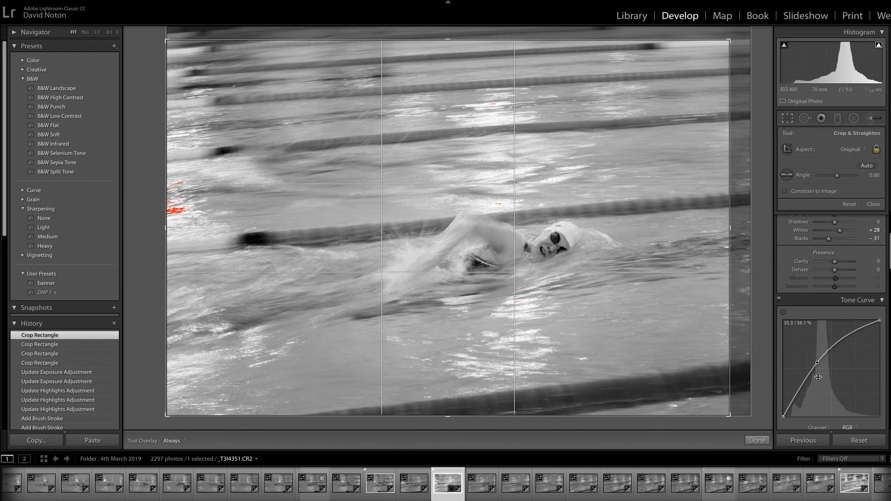
left_click(760, 440)
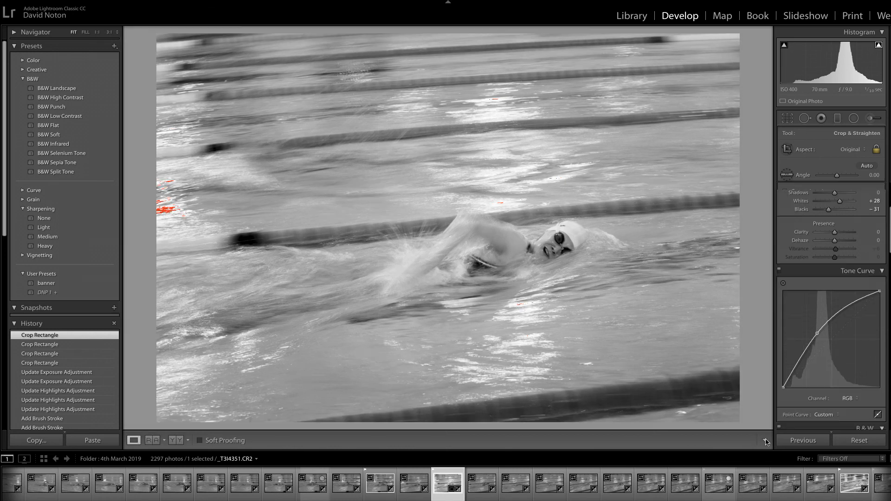